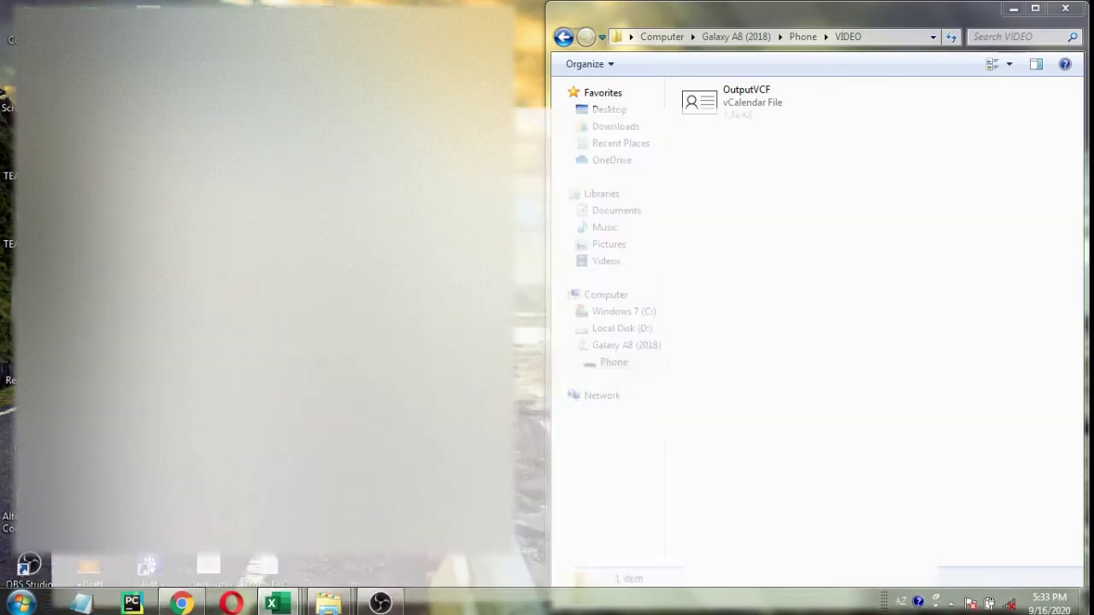
# Step: Switch to the TEAMS_Qrup_1 contact list, check column D's options, then select cell E6
pyautogui.click(278, 504)
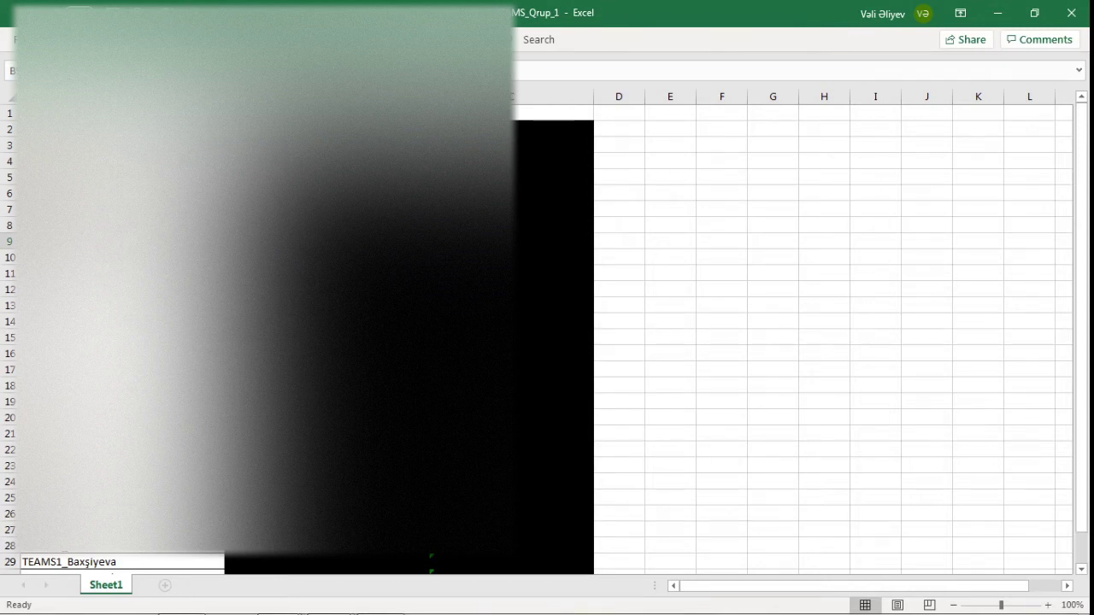
pyautogui.scroll(-2, 769, 341)
pyautogui.scroll(1, 769, 342)
pyautogui.scroll(1, 769, 342)
pyautogui.rightClick(632, 97)
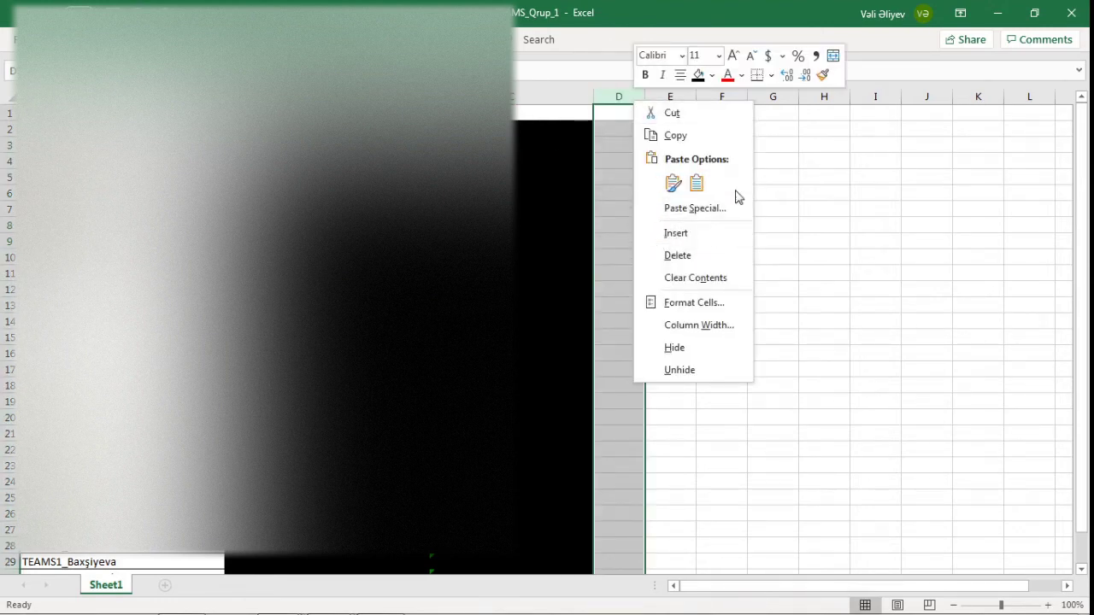
pyautogui.press('Escape')
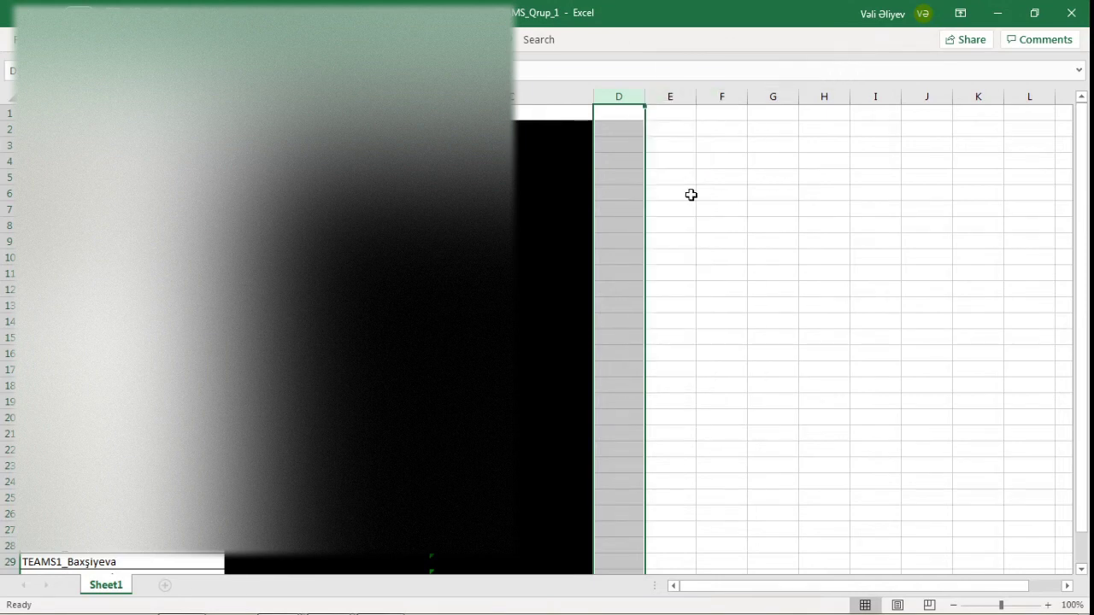
pyautogui.click(671, 193)
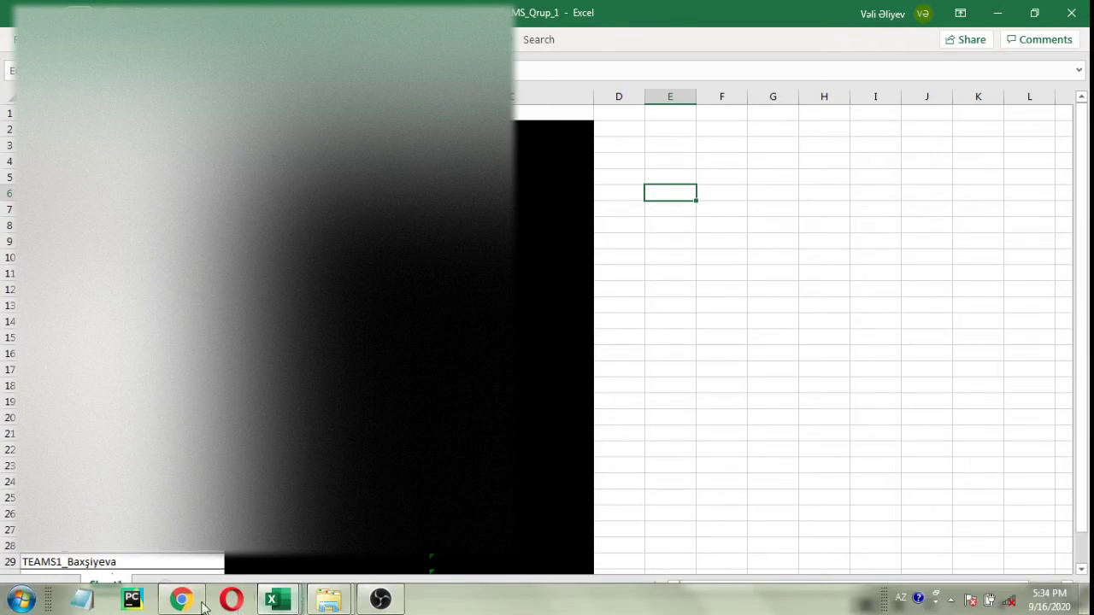
# Step: Select the full Create_VCF macro in VB Code.txt, from Private Sub through End Sub
pyautogui.click(181, 599)
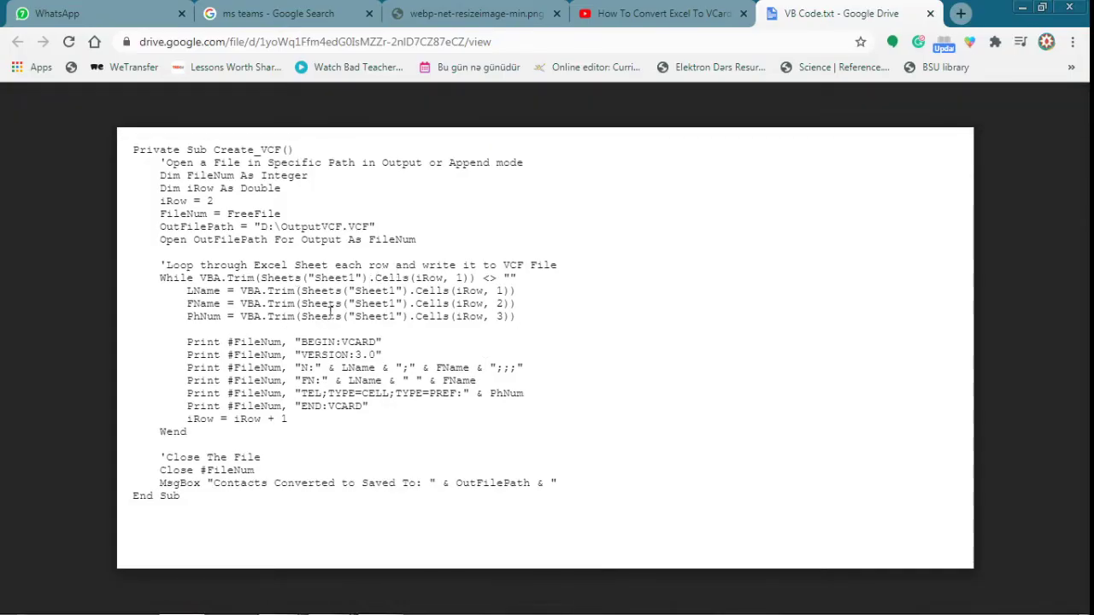
pyautogui.moveTo(342, 342)
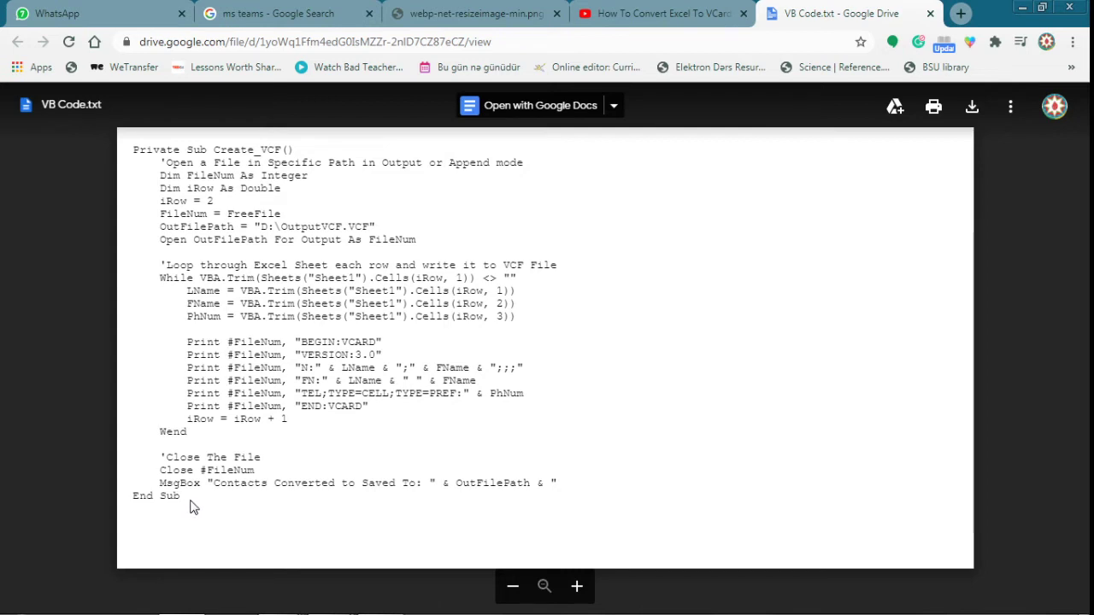
pyautogui.moveTo(180, 496); pyautogui.dragTo(134, 147)
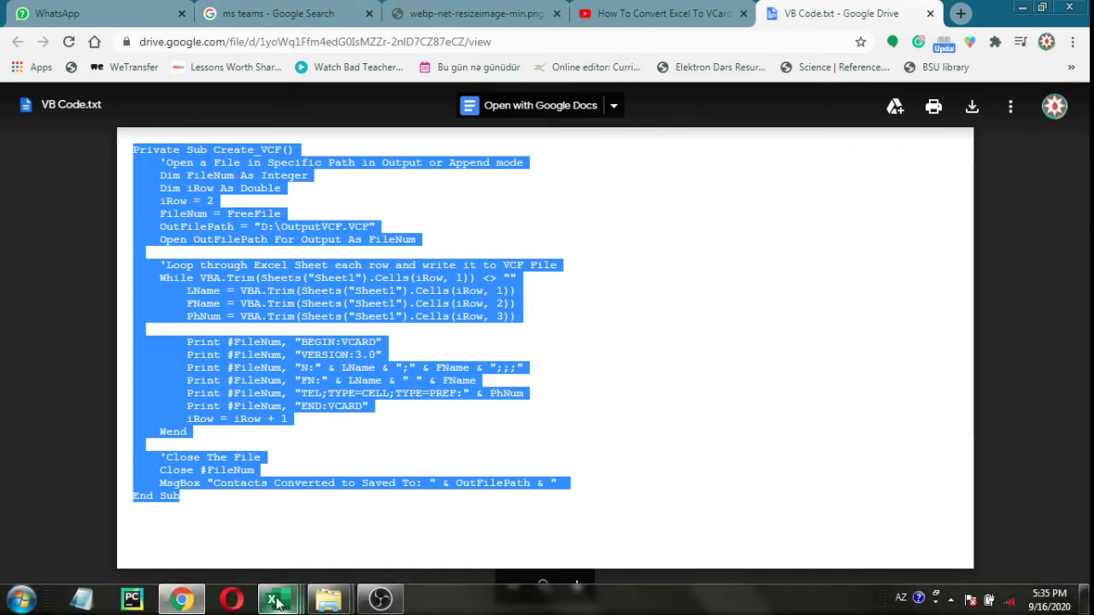
# Step: Return to the TEAMS_Qrup_1 workbook in Excel and select cell E11
pyautogui.click(276, 601)
pyautogui.click(324, 522)
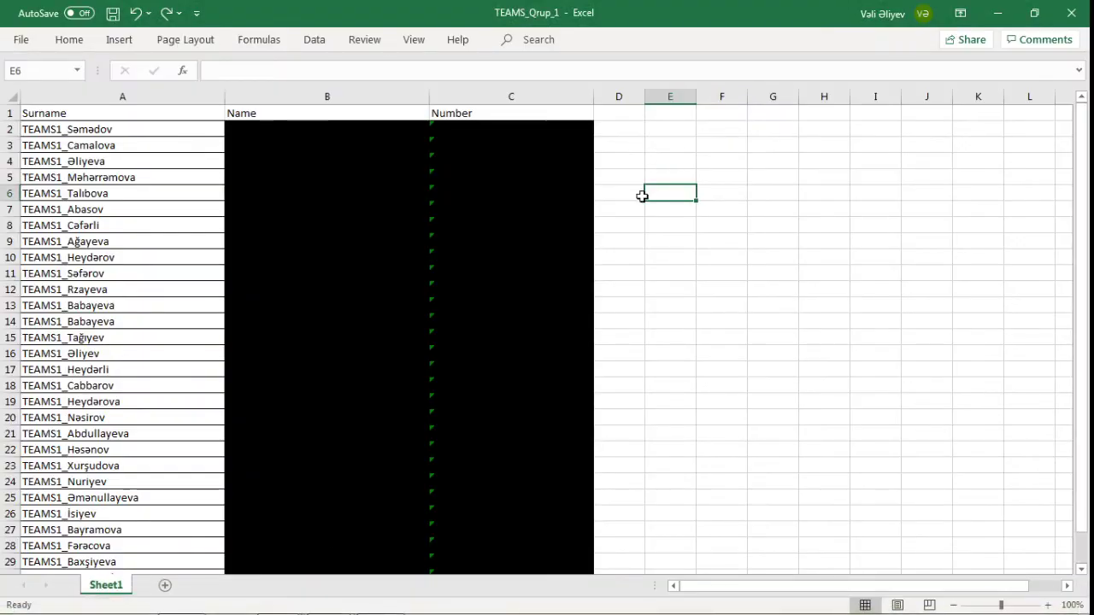
pyautogui.click(672, 268)
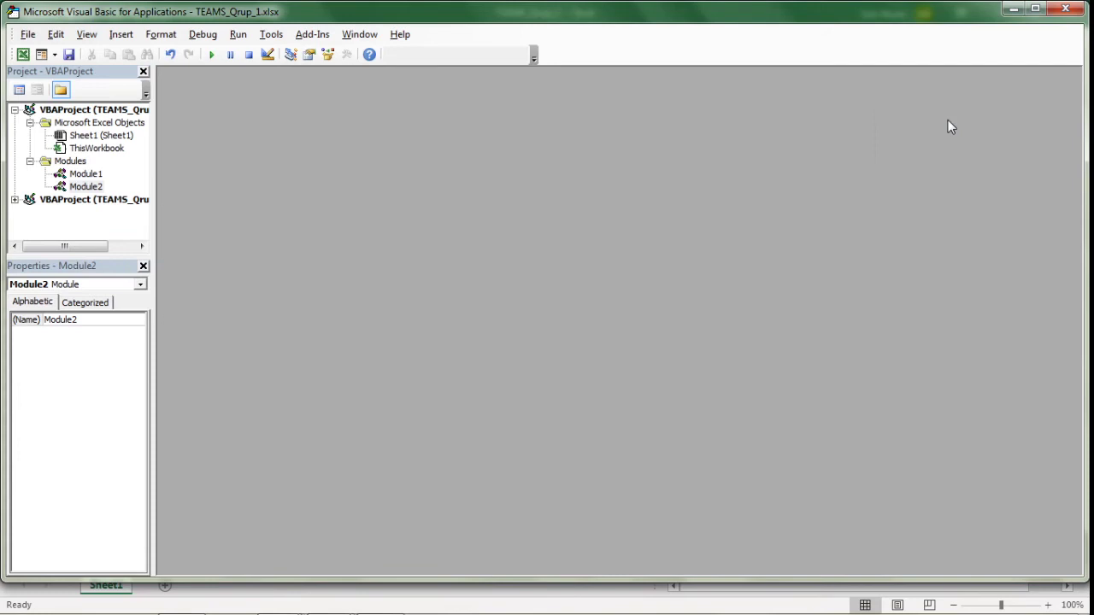
# Step: Close Module2, insert a new module under Sheet1's project, and paste the Create_VCF macro into it
pyautogui.click(946, 120)
pyautogui.click(91, 136)
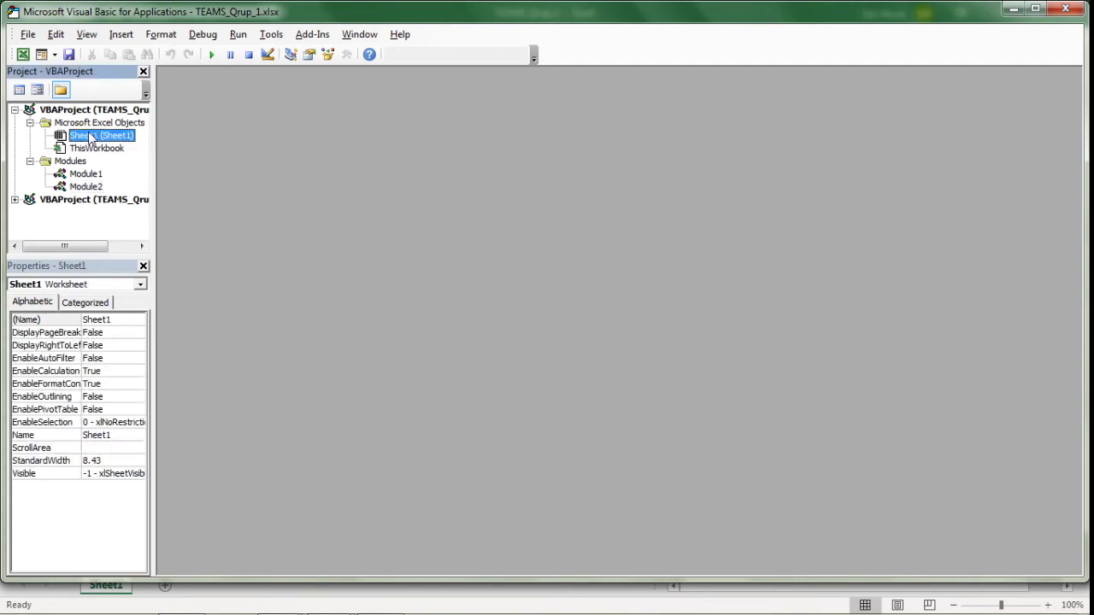
pyautogui.rightClick(90, 136)
pyautogui.moveTo(128, 218)
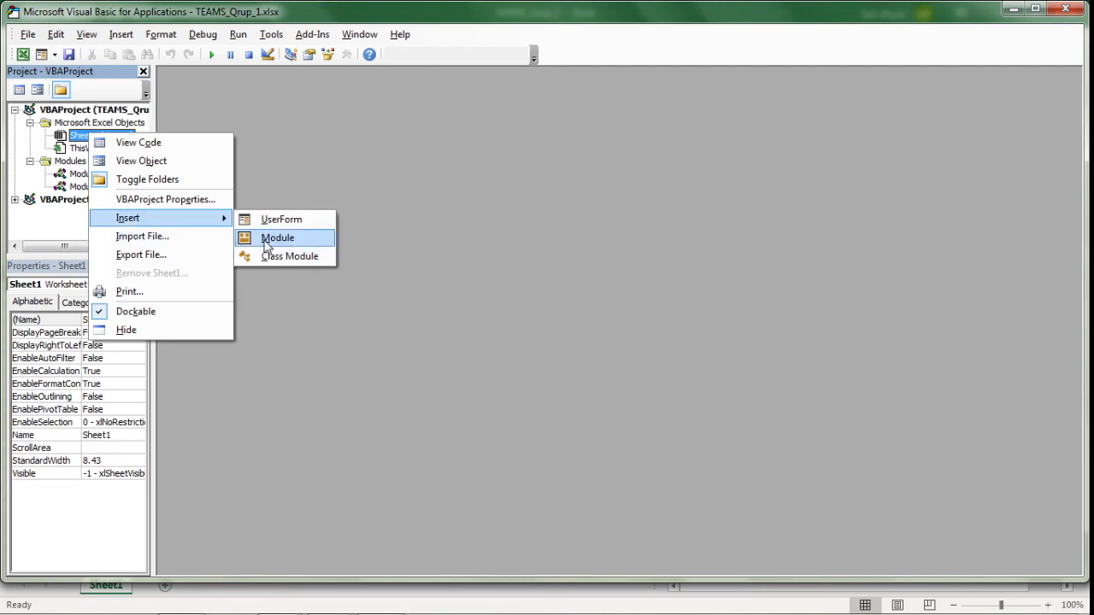
pyautogui.click(293, 244)
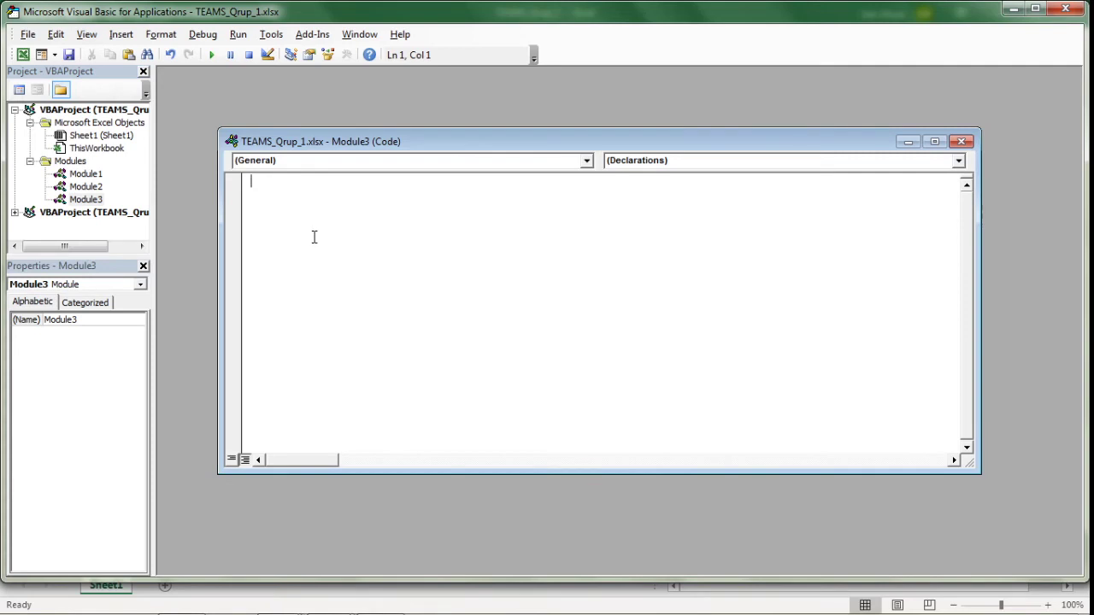
pyautogui.hotkey('ctrl', 'v')
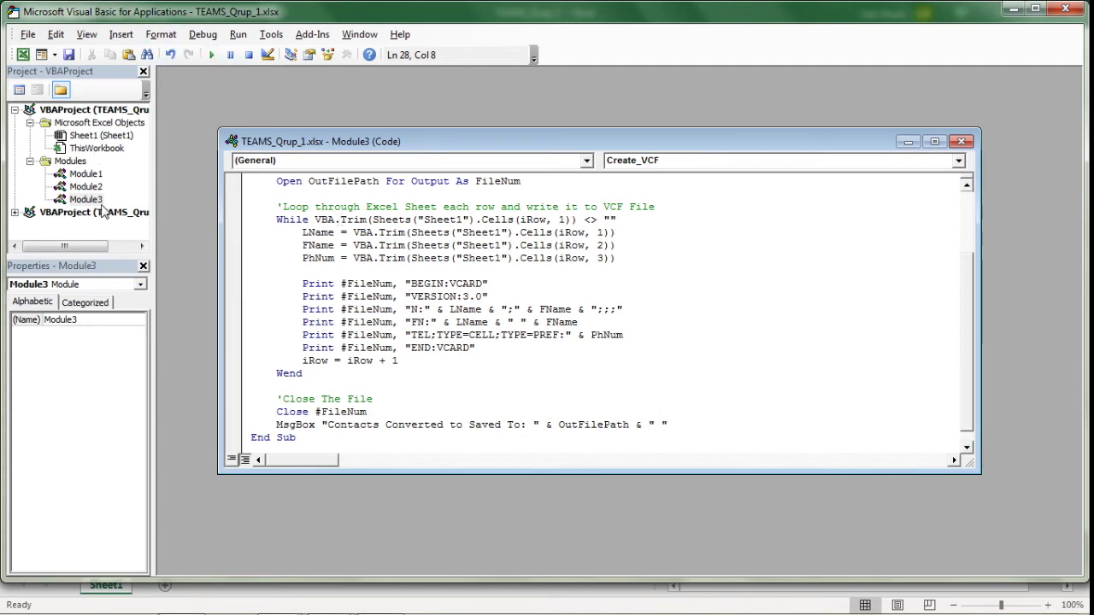
# Step: Run the Create_VCF macro to write the contacts to D:\OutputVCF.VCF, closing the stray search window
pyautogui.click(211, 55)
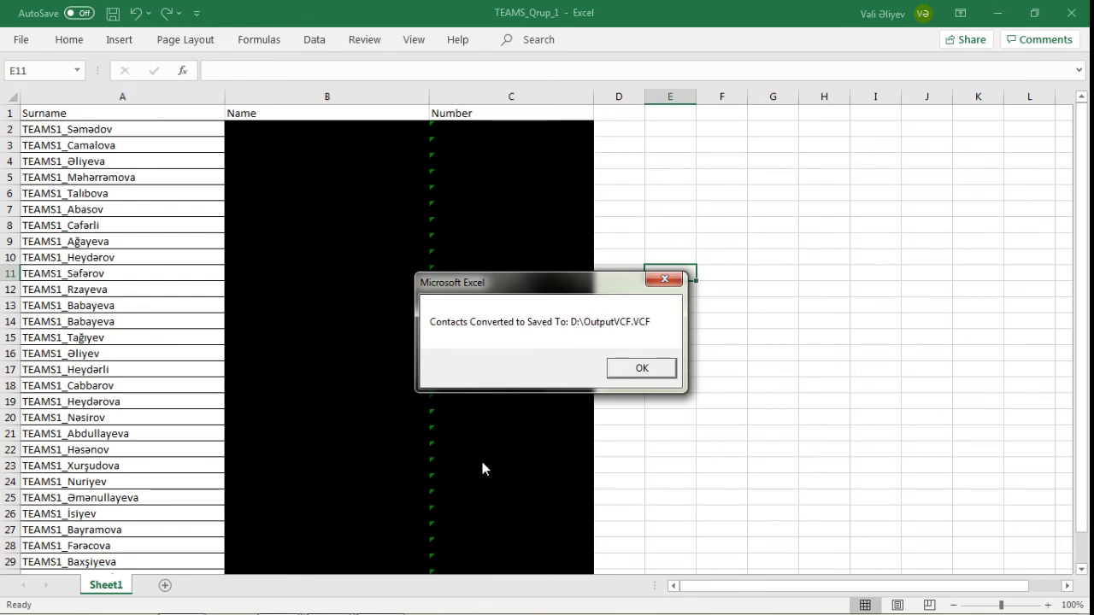
pyautogui.press('super+f')
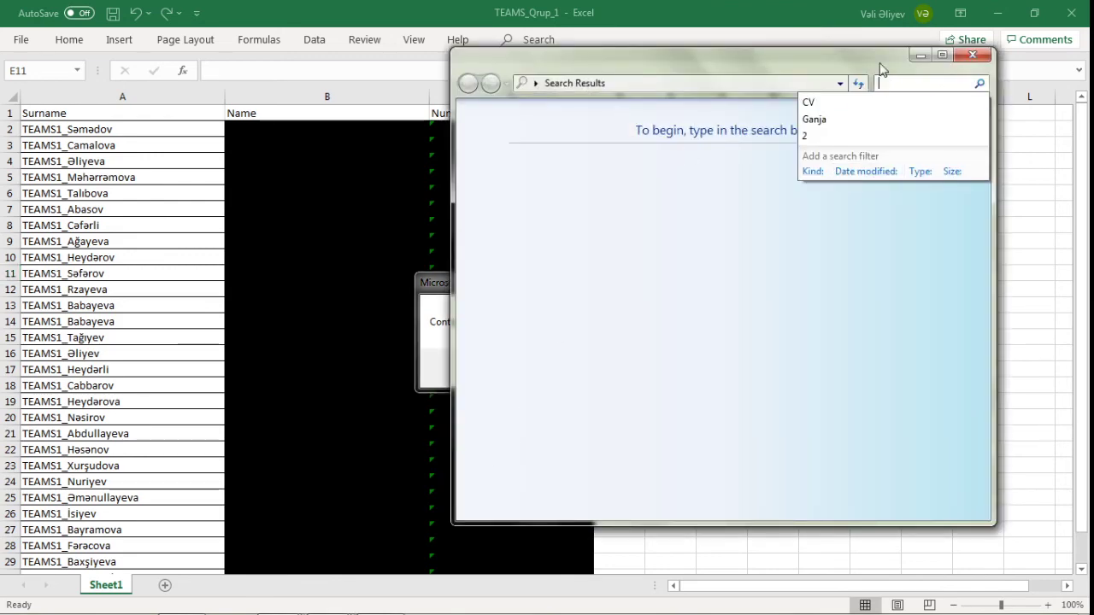
pyautogui.click(973, 55)
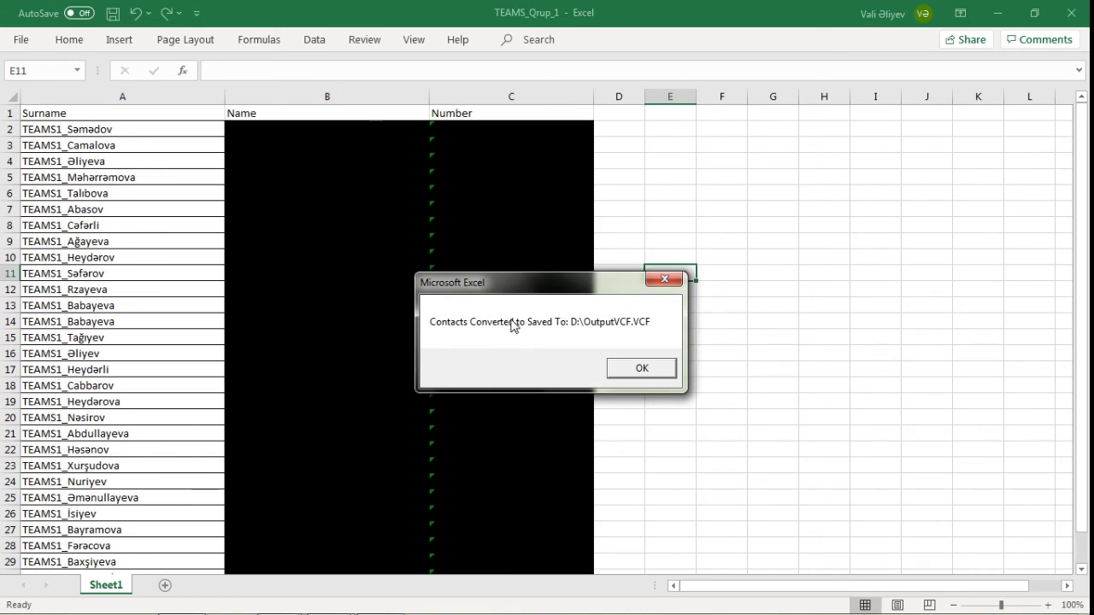
# Step: Switch to the Explorer window for the phone's VIDEO folder holding OutputVCF
pyautogui.click(328, 600)
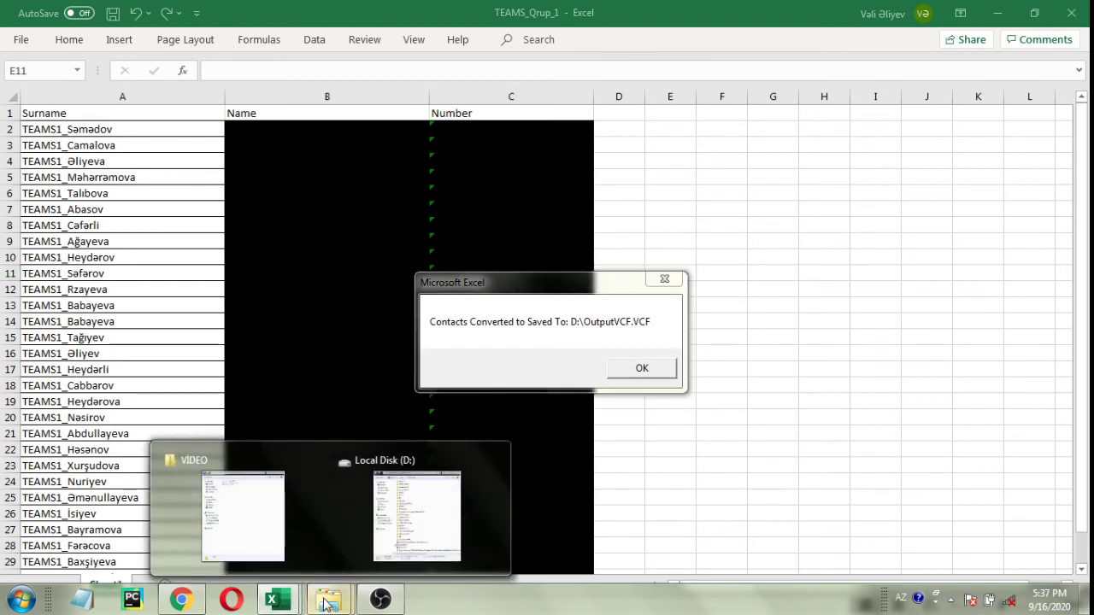
pyautogui.click(223, 513)
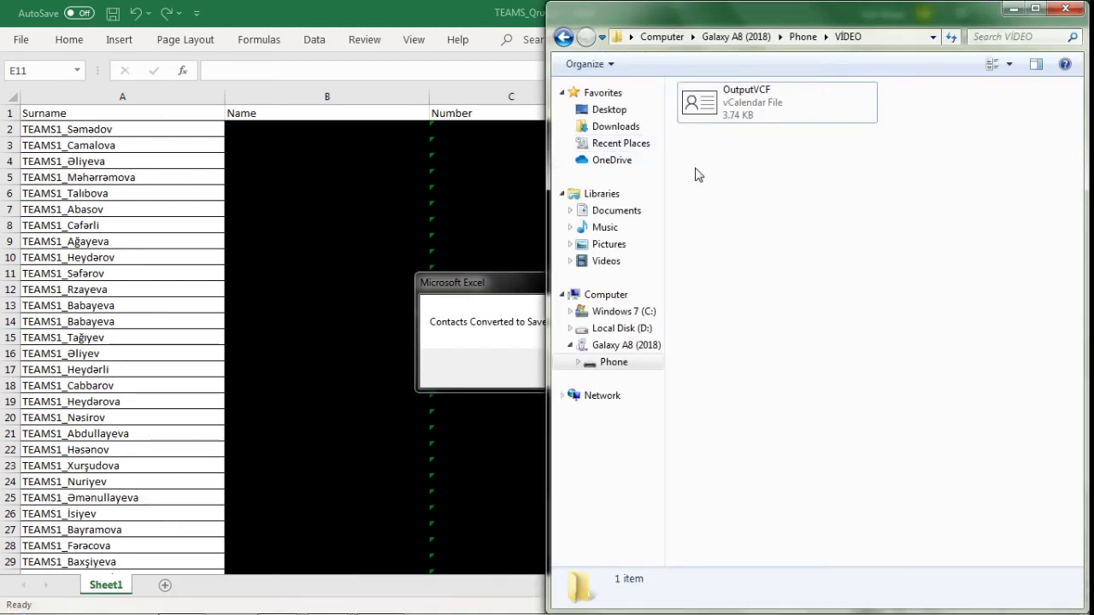